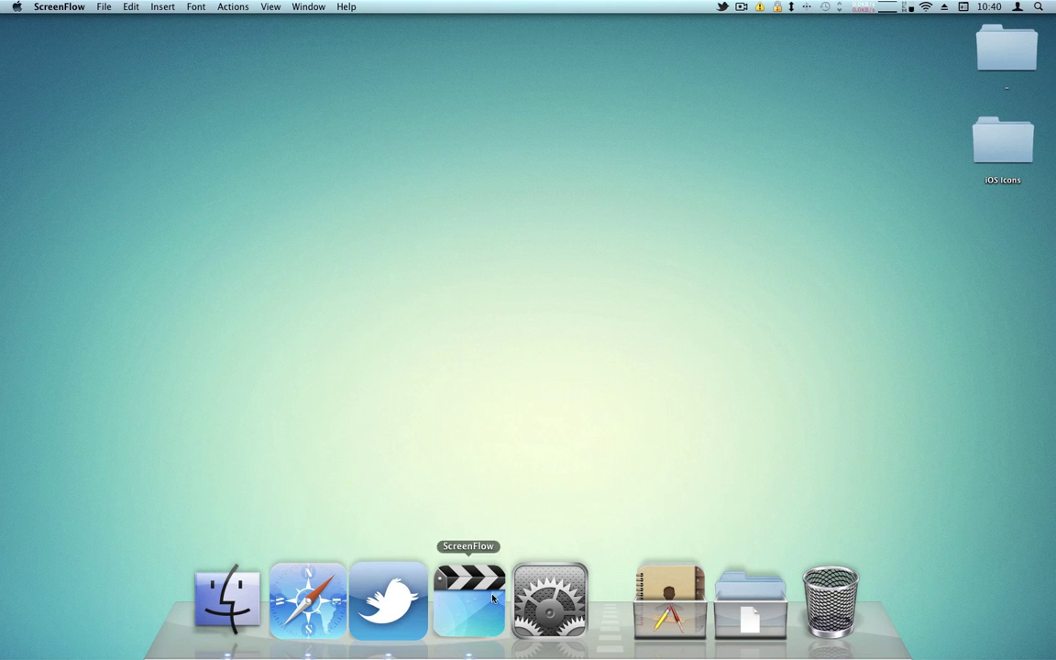
# Step: Show the Dock's Applications stack as a grid and scroll through apps like TinkerTool and VirtualBox
pyautogui.click(669, 600)
pyautogui.scroll(-5, 612, 446)
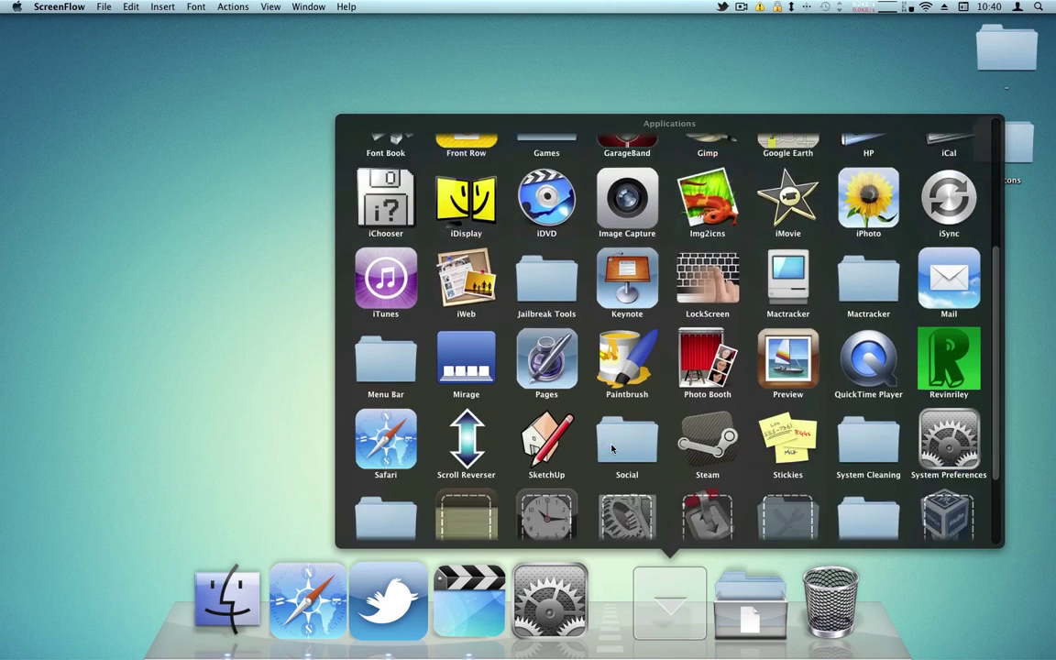
pyautogui.scroll(5, 612, 447)
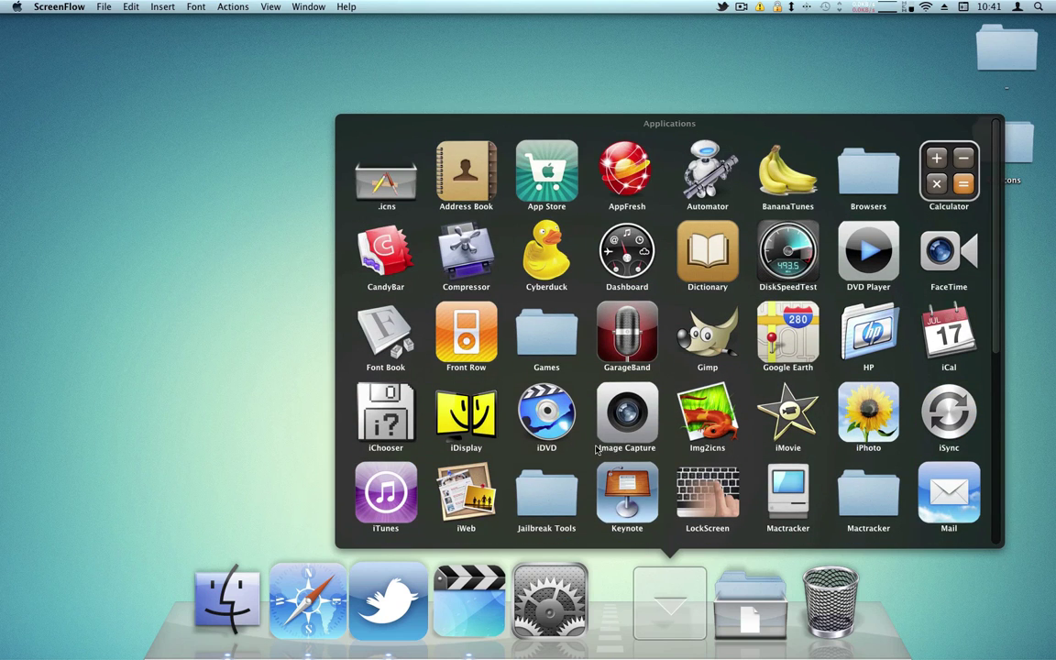
pyautogui.scroll(-3, 611, 447)
pyautogui.scroll(-2, 595, 449)
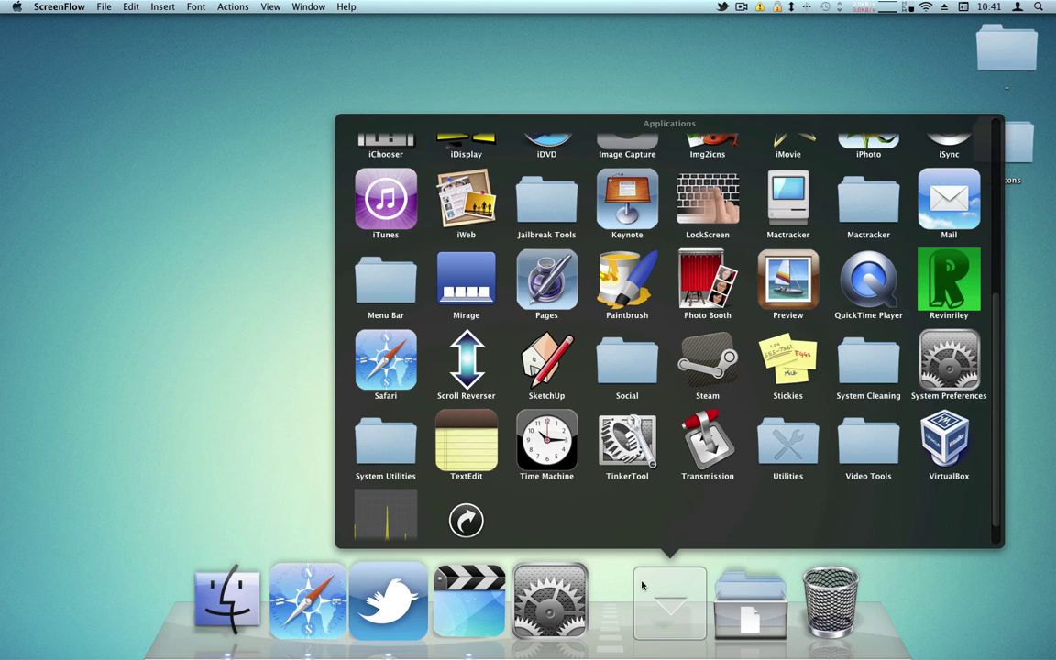
# Step: Close the Applications grid
pyautogui.click(601, 595)
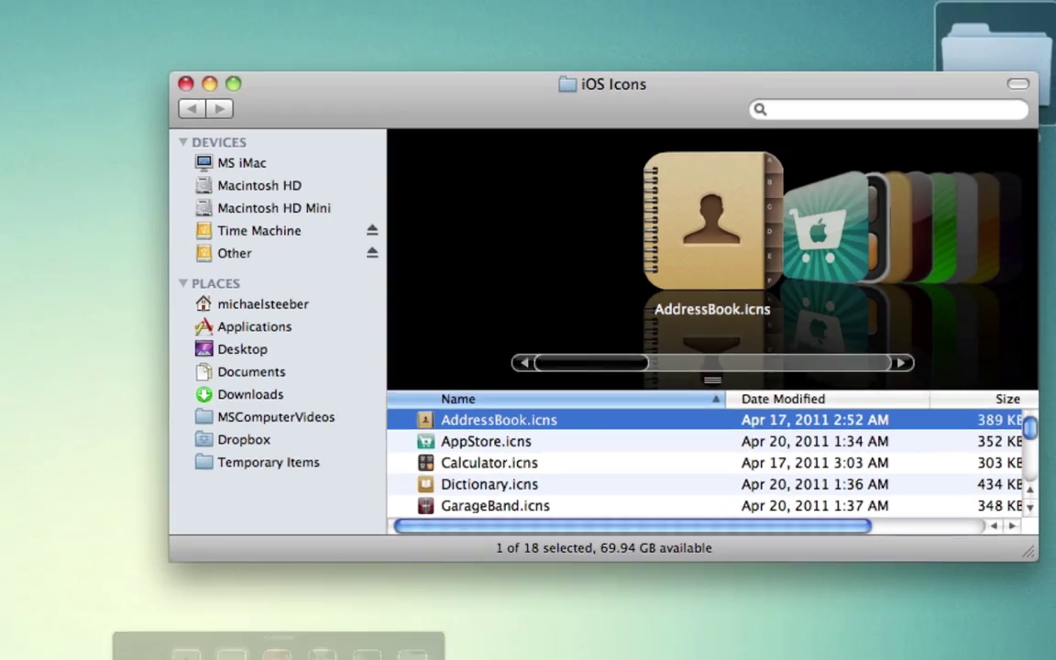
# Step: Open the Applications folder in its own Finder window and browse Cover Flow to Stickies
pyautogui.click(602, 631)
pyautogui.scroll(-5, 602, 349)
pyautogui.click(521, 550)
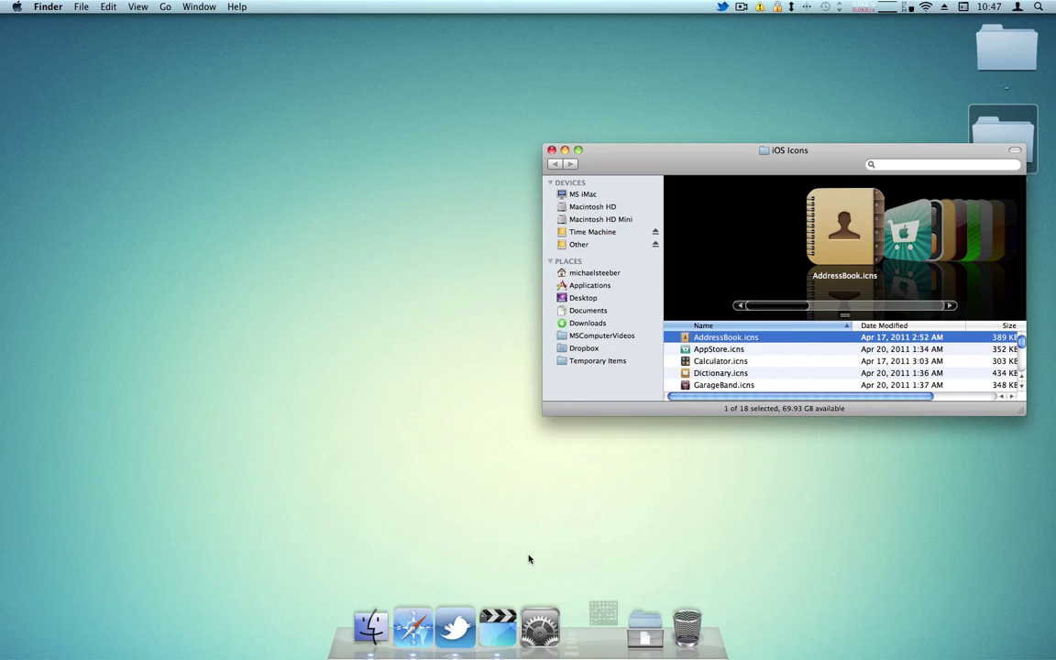
pyautogui.hscroll(10, 383, 265)
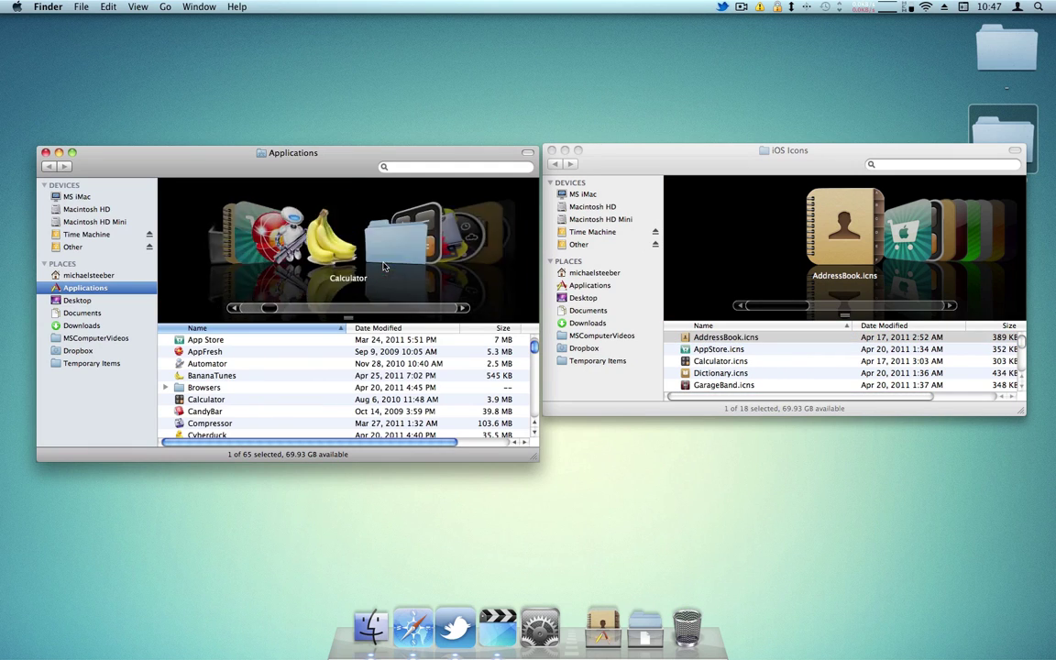
pyautogui.hscroll(8, 384, 264)
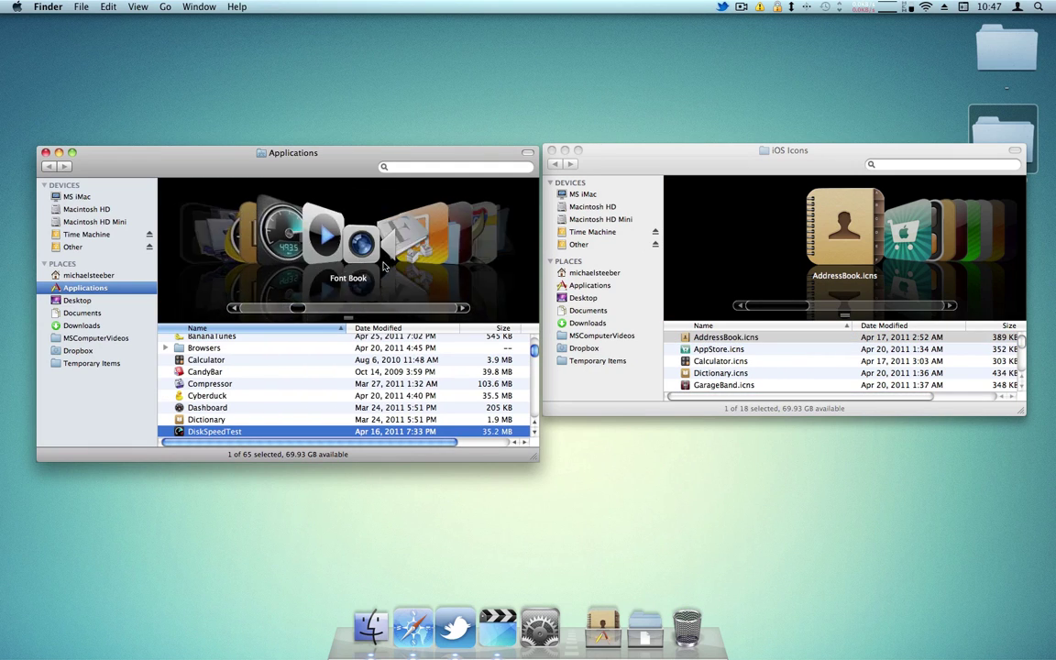
pyautogui.hscroll(15, 383, 265)
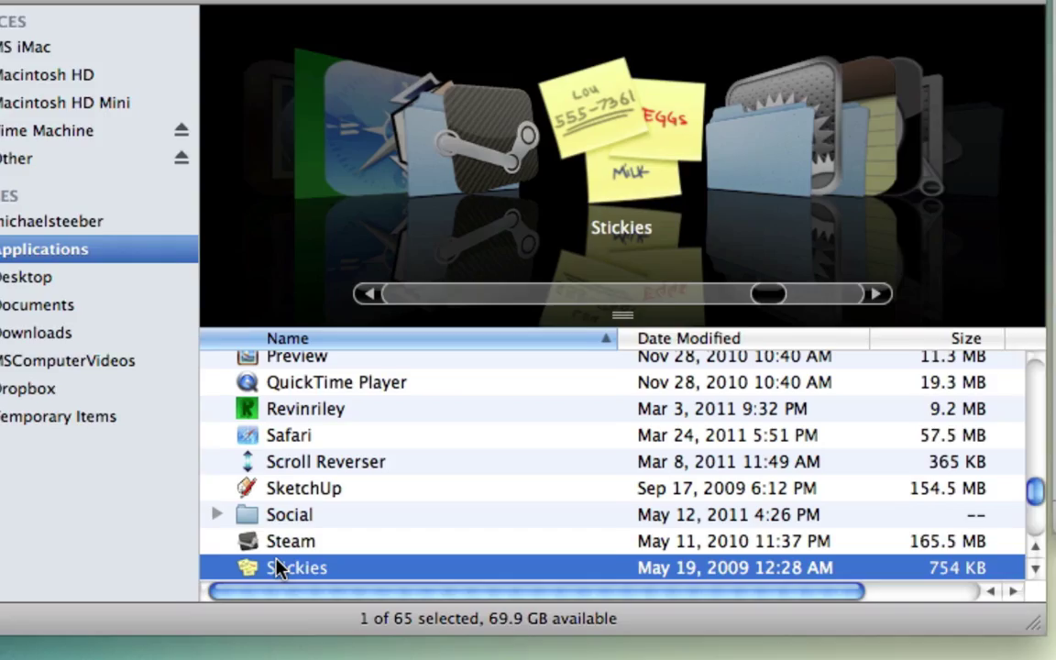
# Step: Show the Stickies package contents and go to Contents ▸ Resources to select Stickies.icns
pyautogui.rightClick(275, 568)
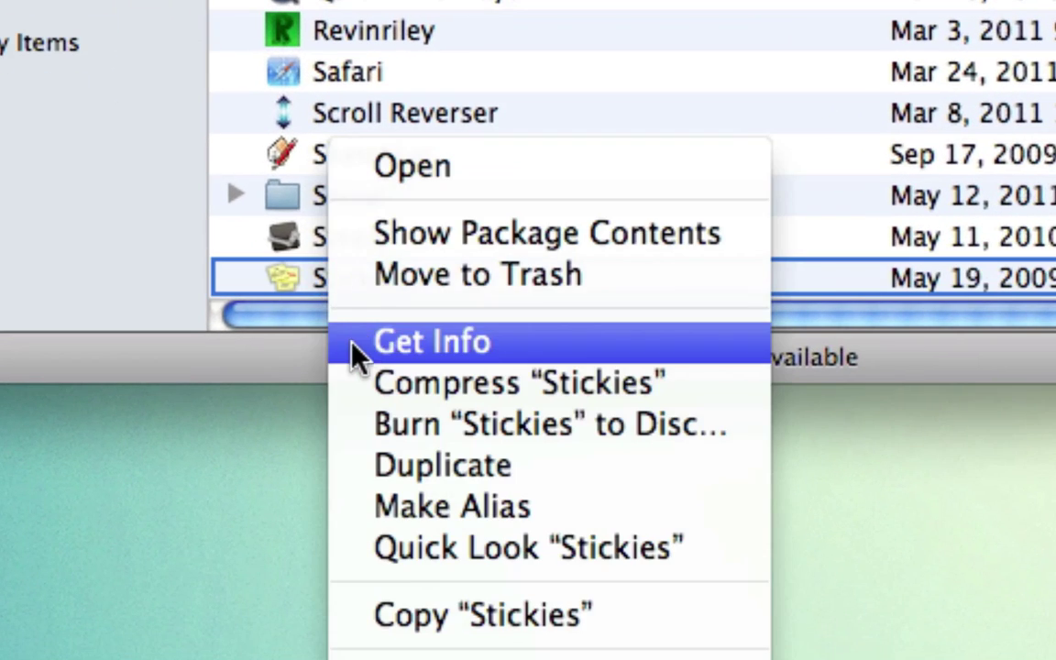
pyautogui.click(392, 240)
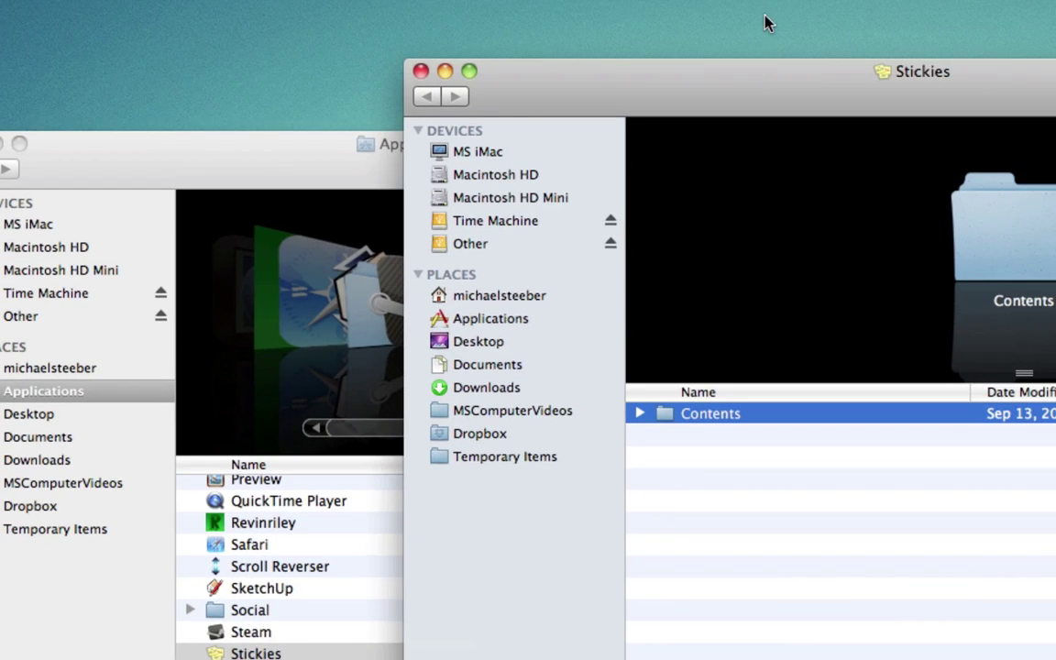
pyautogui.moveTo(830, 83); pyautogui.dragTo(367, 53)
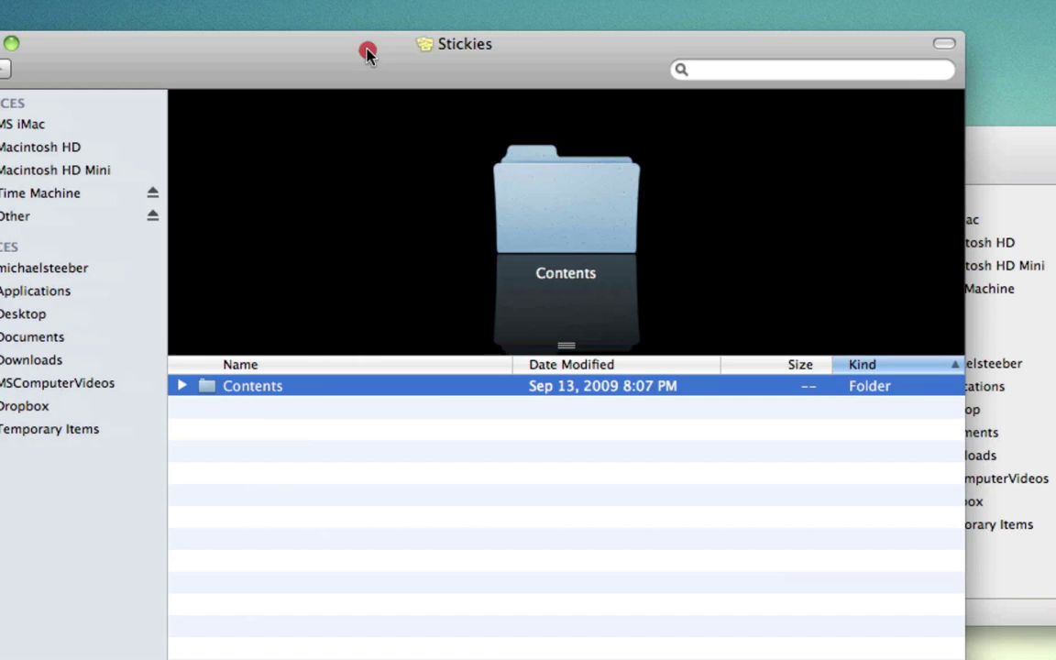
pyautogui.doubleClick(569, 231)
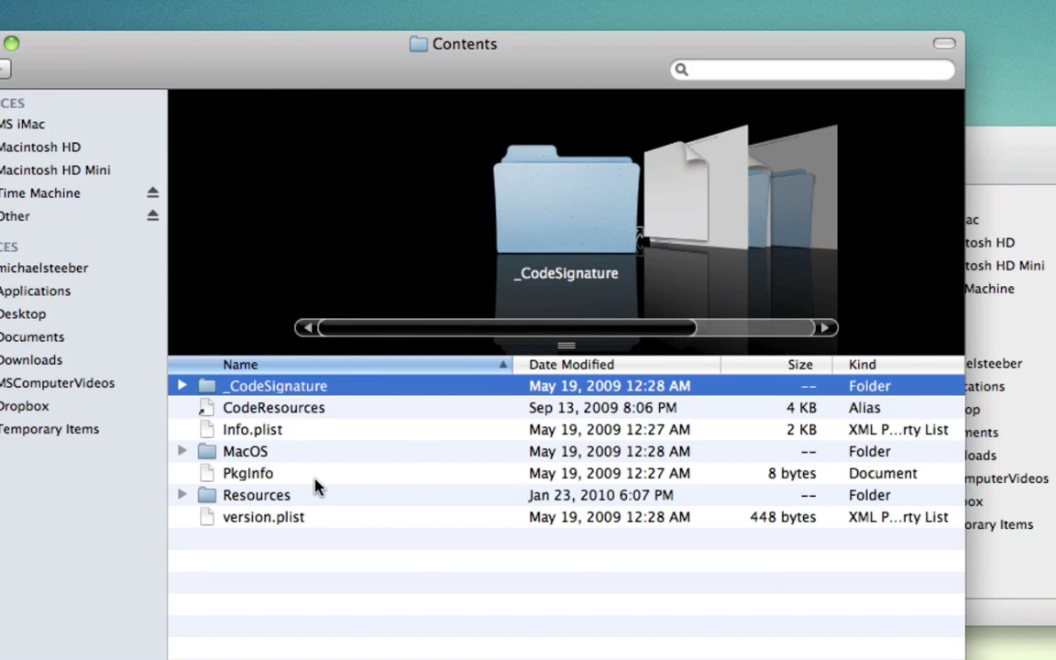
pyautogui.click(300, 495)
pyautogui.doubleClick(566, 239)
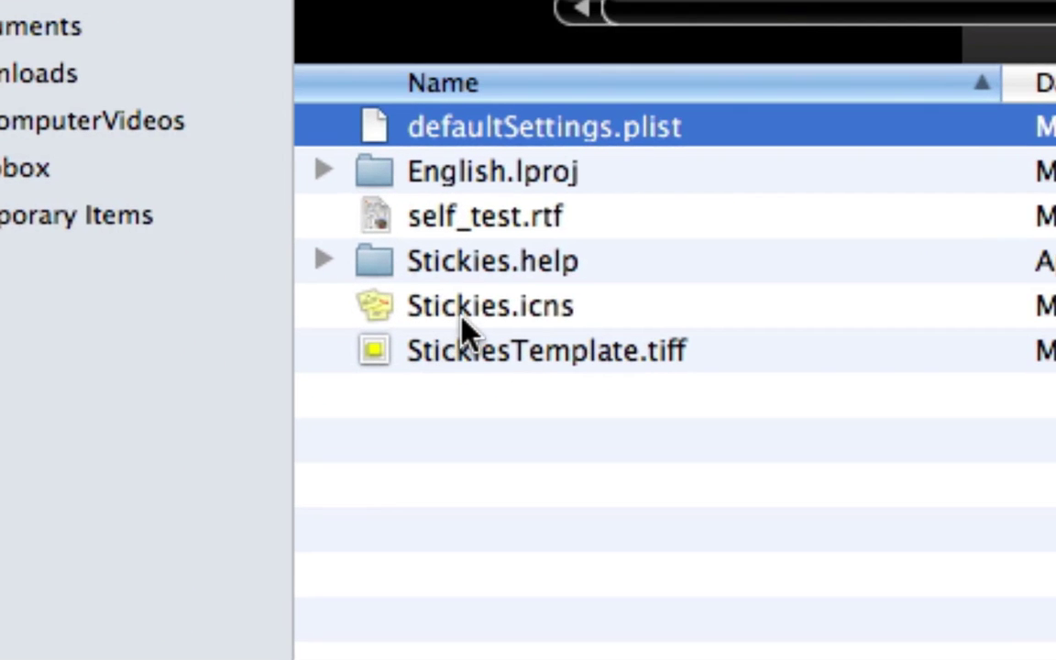
pyautogui.click(248, 474)
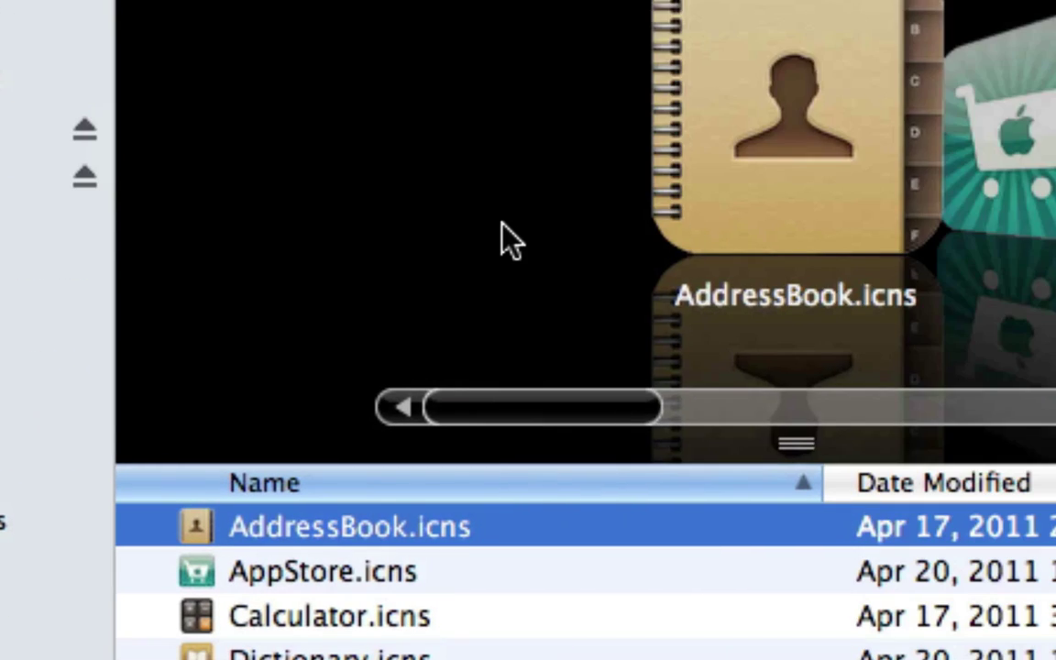
# Step: Rename Dictionary.icns in the iOS Icons folder to Stickies.icns
pyautogui.hscroll(5, 504, 239)
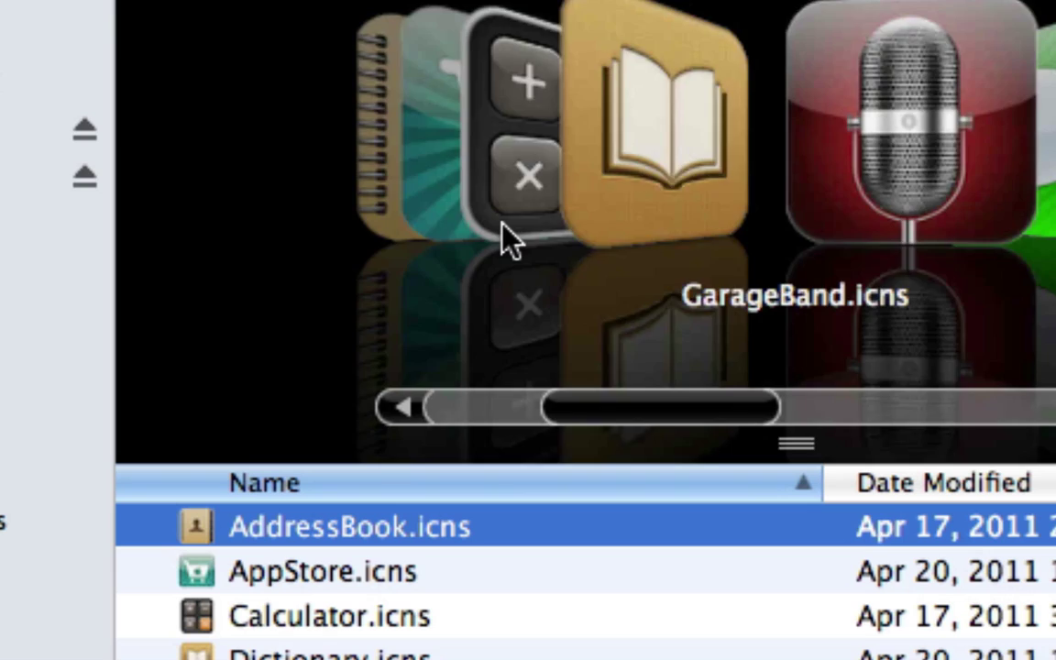
pyautogui.hscroll(-4, 502, 225)
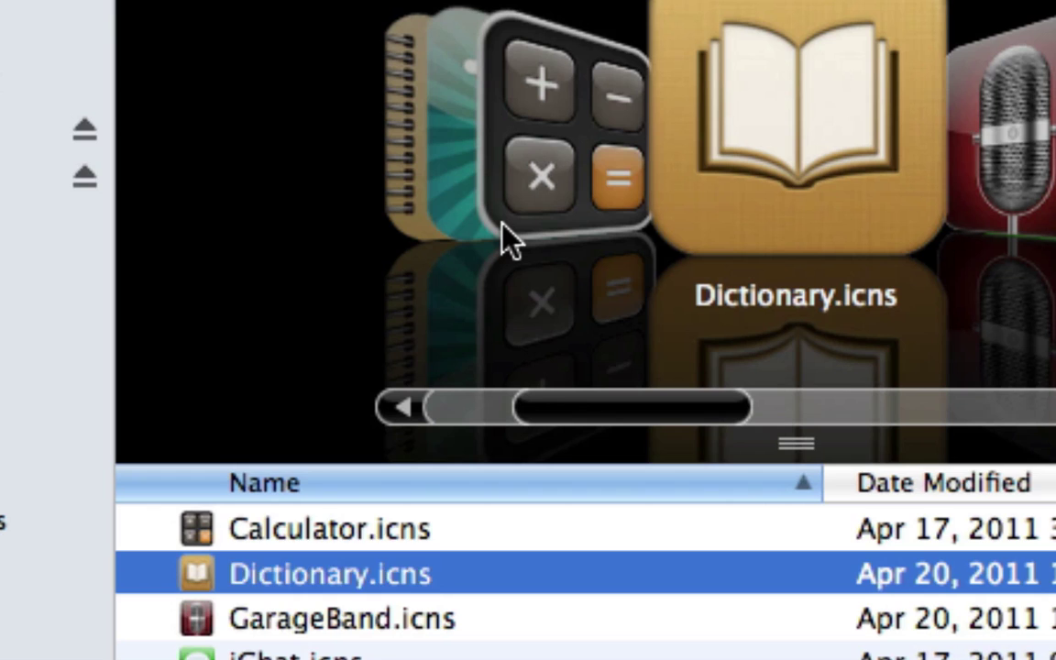
pyautogui.press('Return')
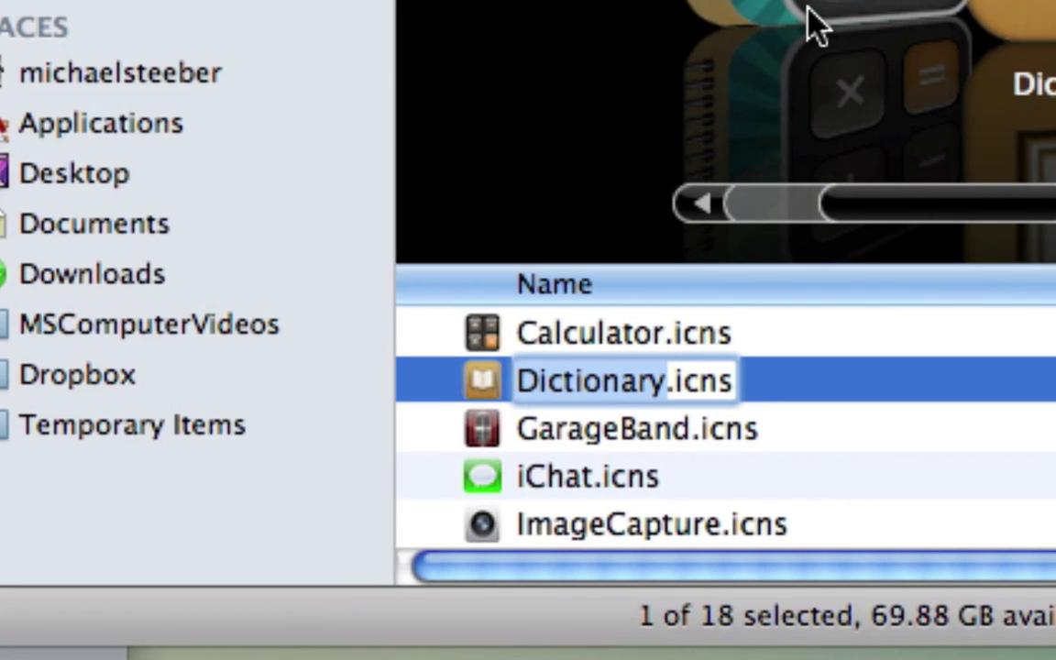
pyautogui.press('BackSpace')
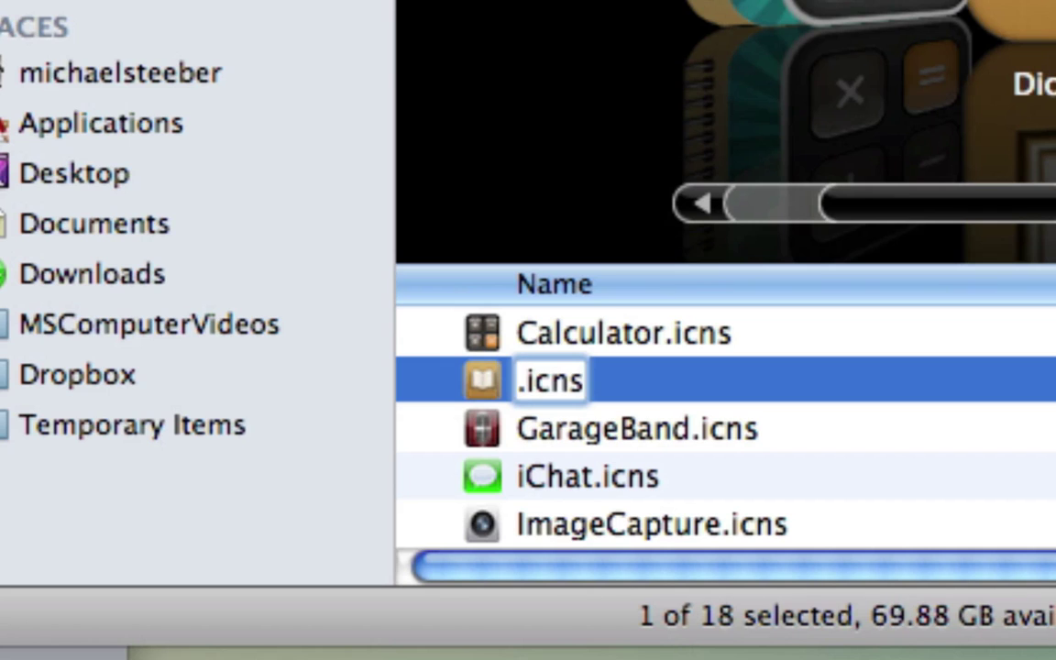
pyautogui.write('Stickirs')
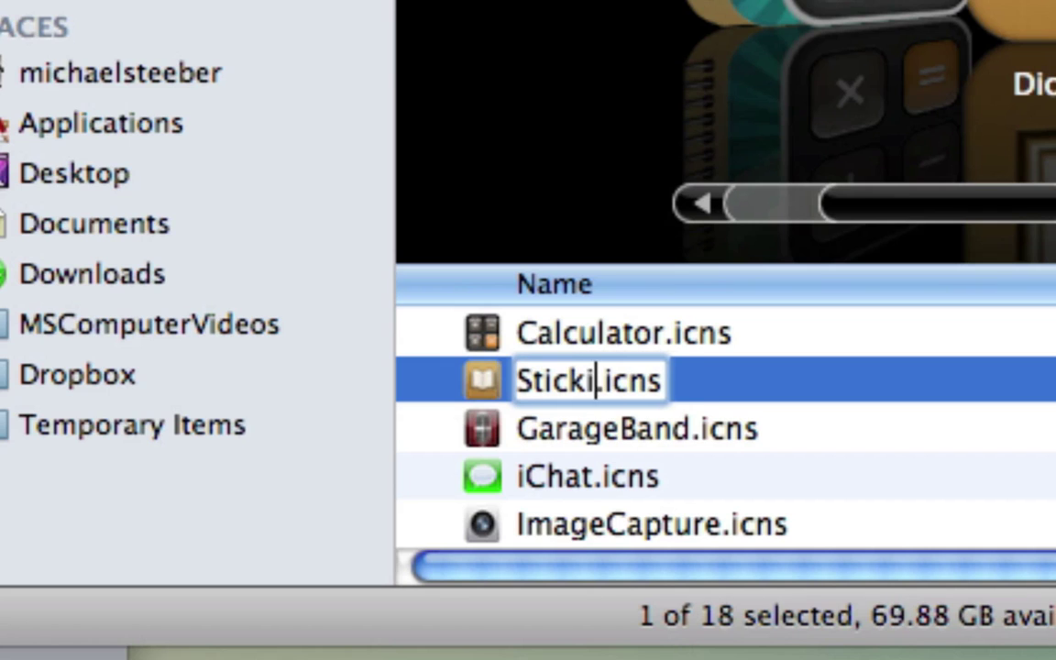
pyautogui.press('BackSpace')
pyautogui.press('BackSpace')
pyautogui.write('es')
pyautogui.press('Return')
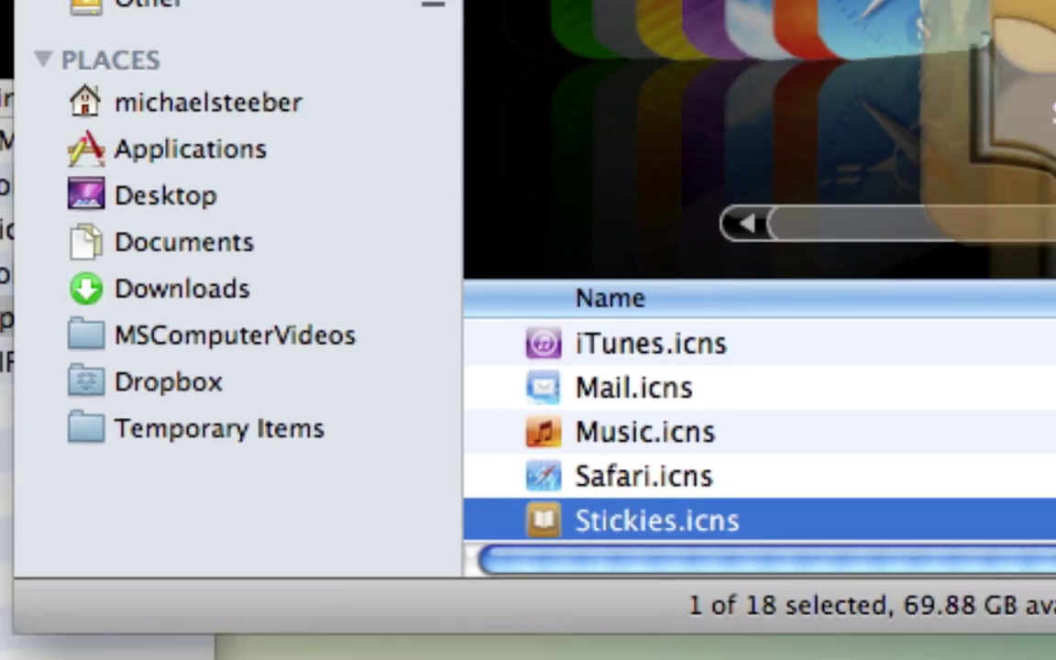
# Step: Move the new Stickies.icns into Stickies' Resources, replacing the original after entering the admin password
pyautogui.moveTo(568, 523); pyautogui.dragTo(412, 587)
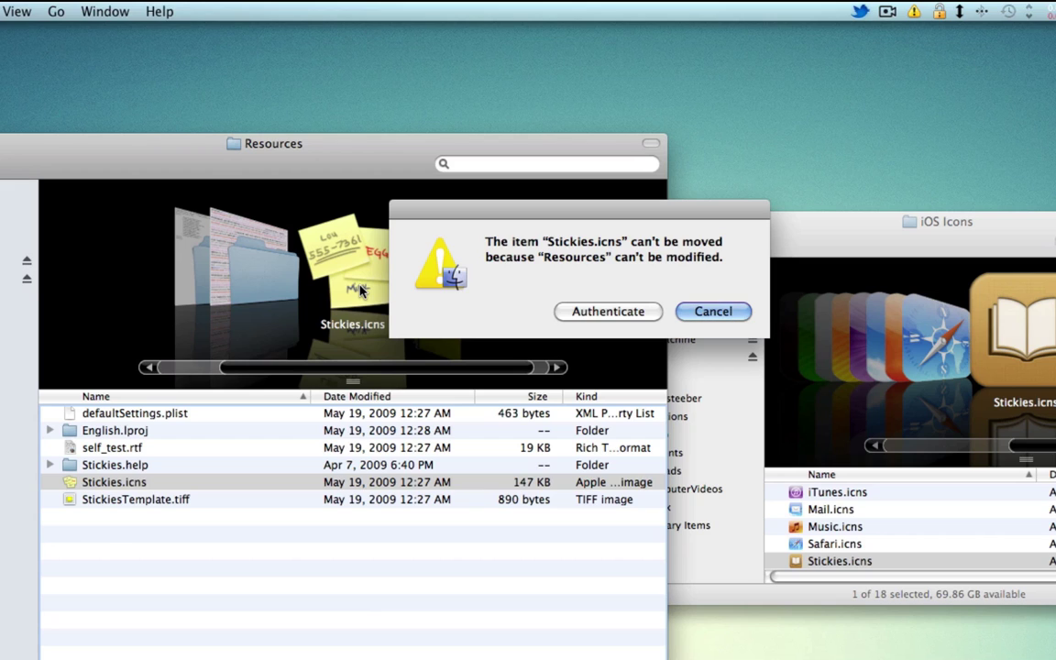
pyautogui.click(580, 314)
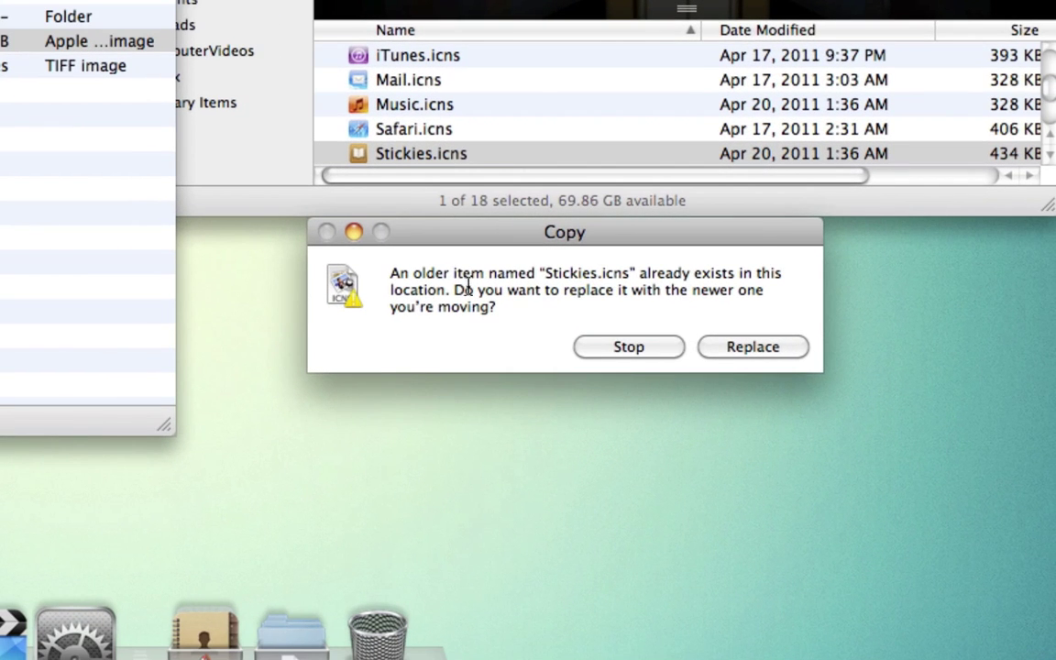
pyautogui.click(742, 358)
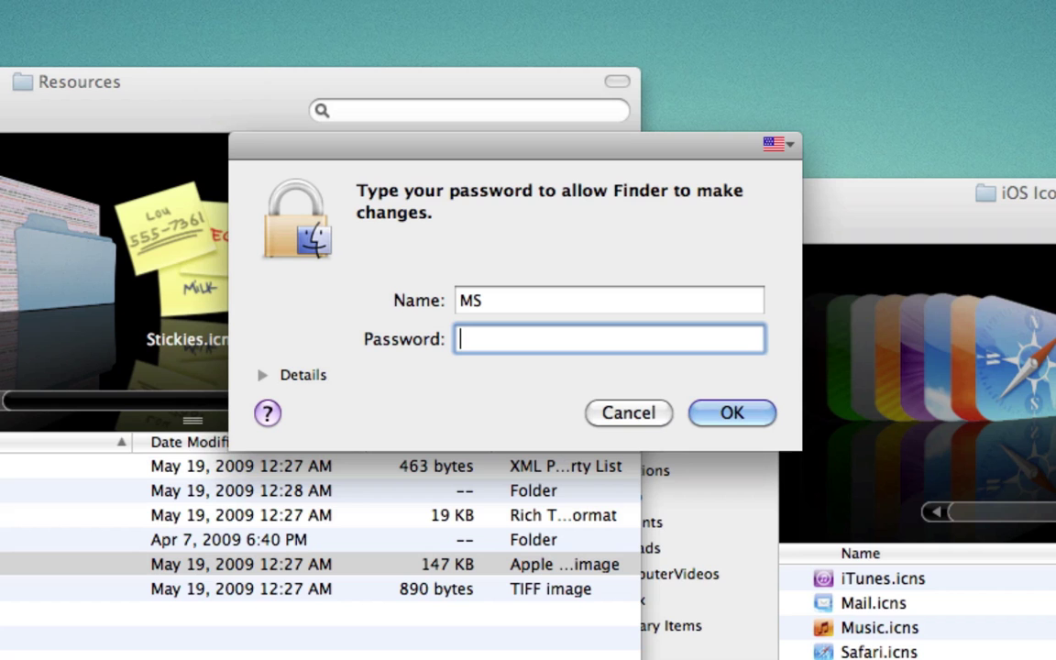
pyautogui.write('********')
pyautogui.press('Return')
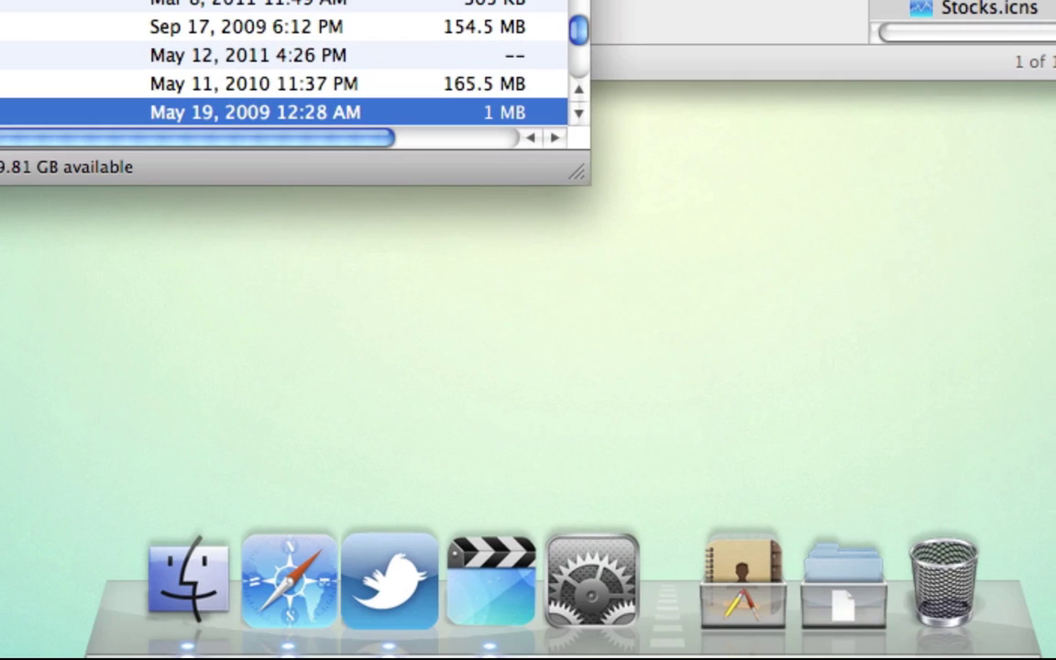
# Step: Drag Stickies onto the Dock to preview its book icon, then close the Finder window
pyautogui.moveTo(724, 659); pyautogui.dragTo(619, 655)
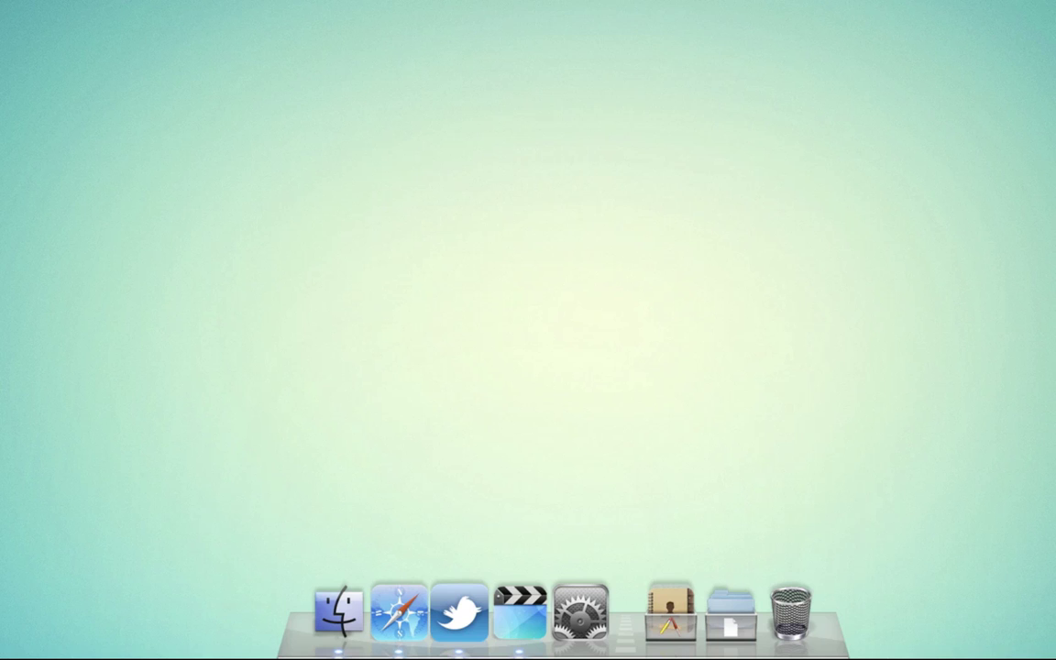
pyautogui.click(755, 248)
pyautogui.click(655, 633)
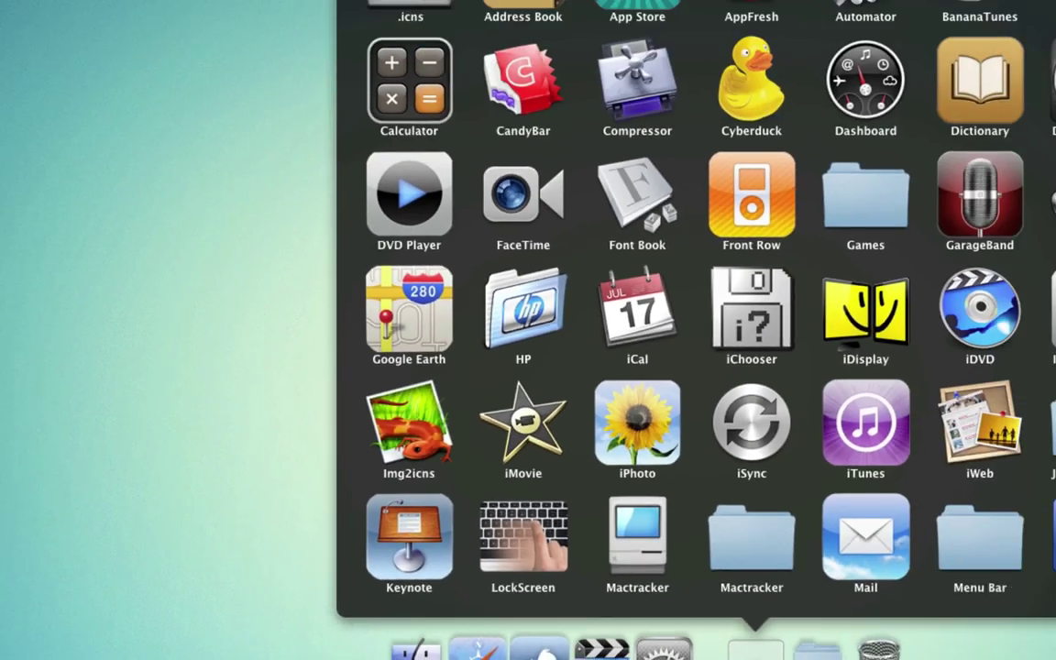
pyautogui.click(614, 651)
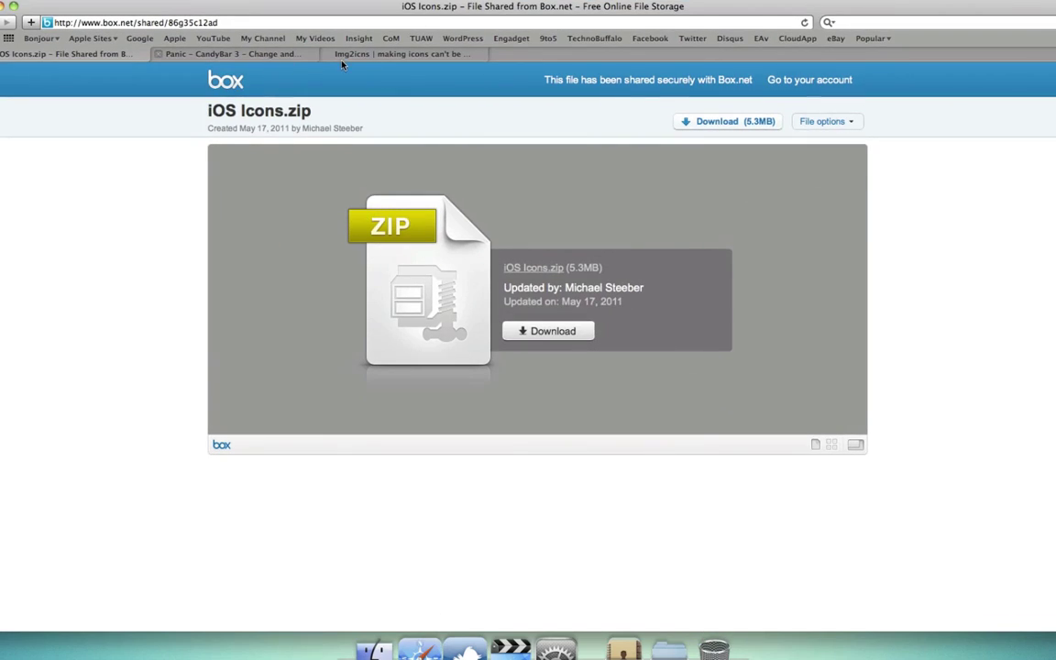
pyautogui.click(367, 54)
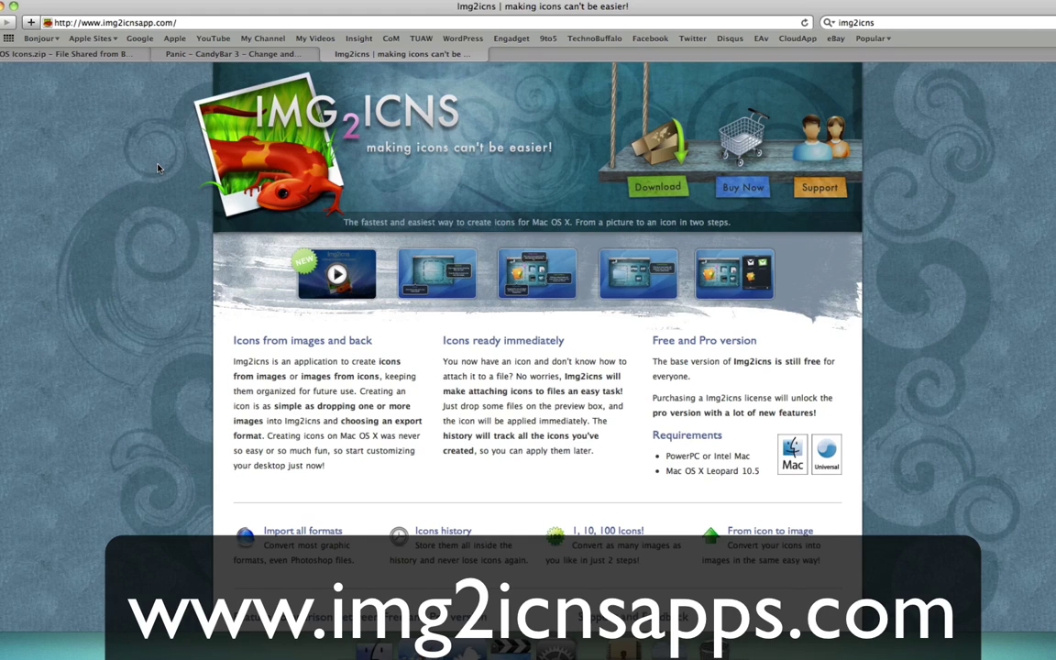
pyautogui.click(6, 7)
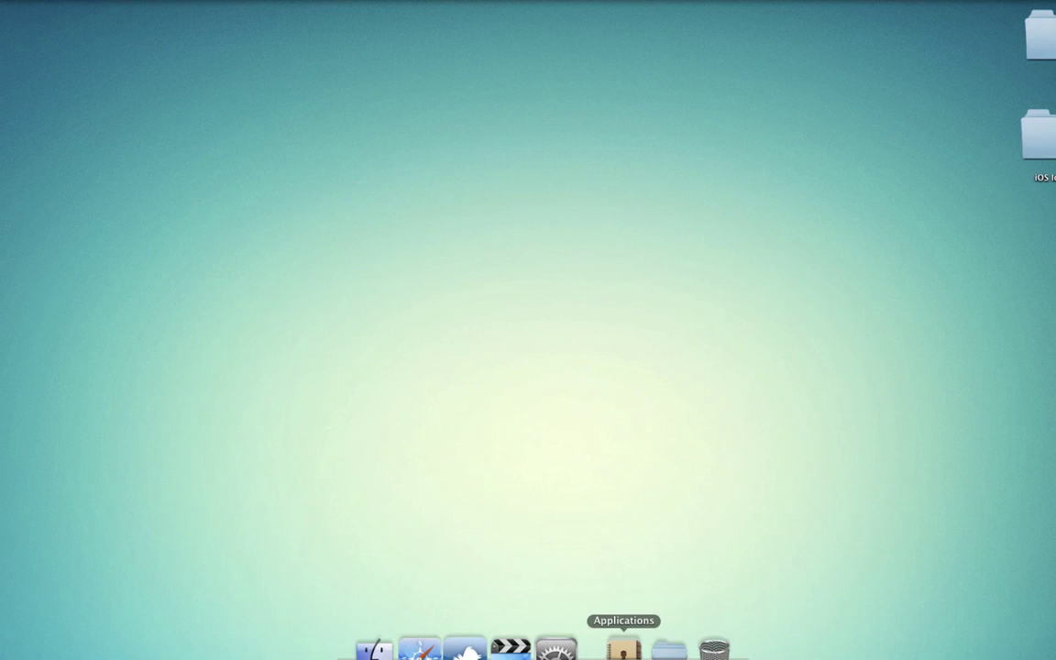
# Step: Launch Img2icns from the Applications stack and choose Check Automatically for updates
pyautogui.click(624, 649)
pyautogui.click(372, 499)
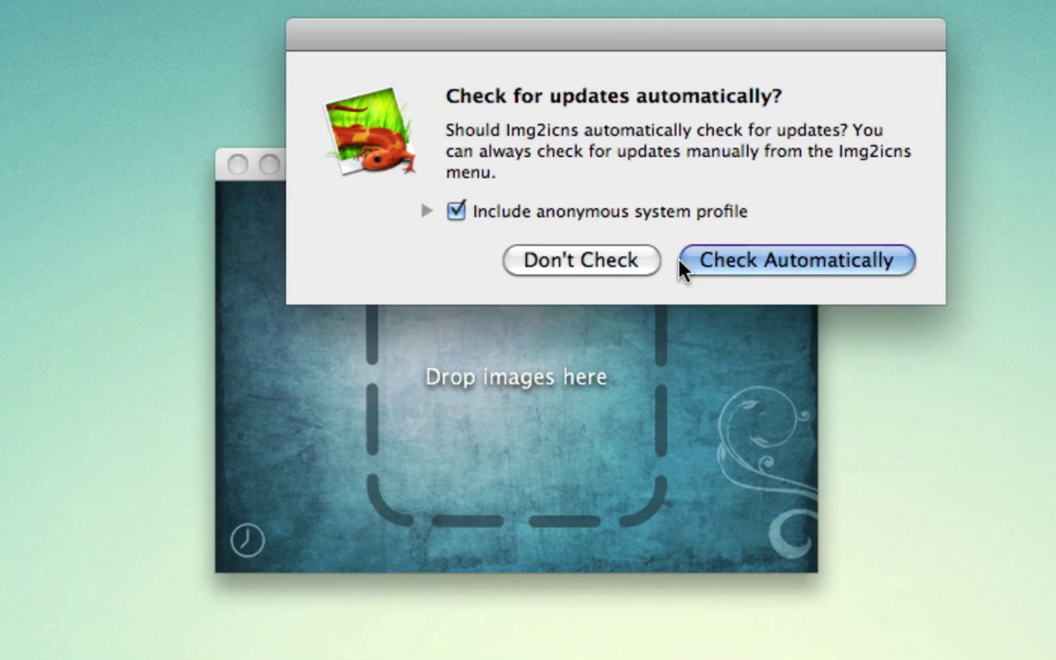
pyautogui.click(686, 266)
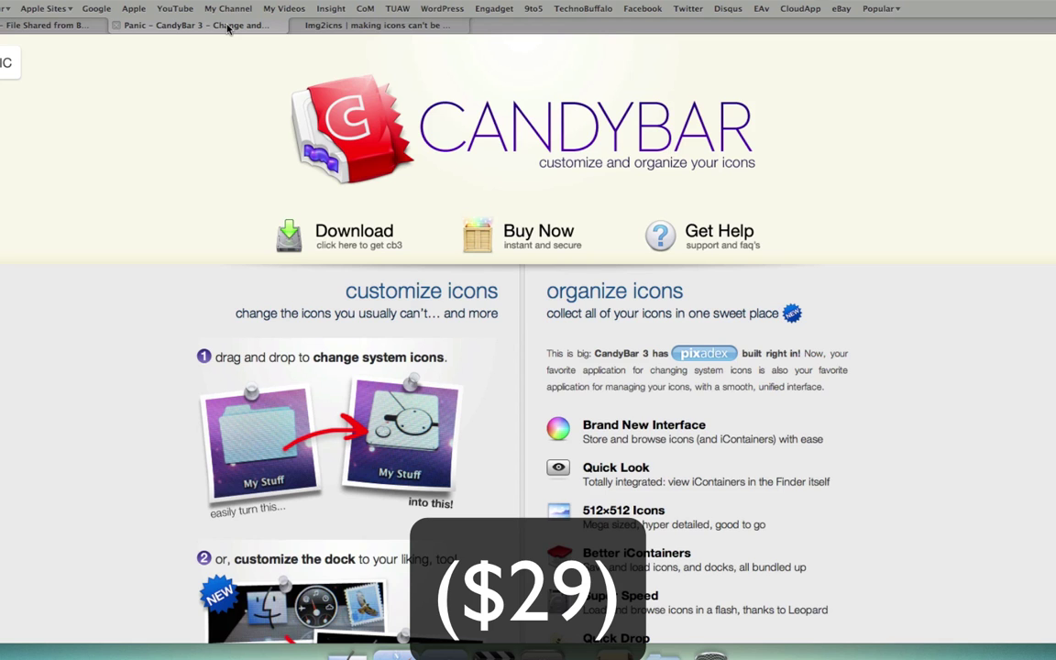
# Step: Scroll through Panic's CandyBar product page in Safari
pyautogui.scroll(-5, 224, 135)
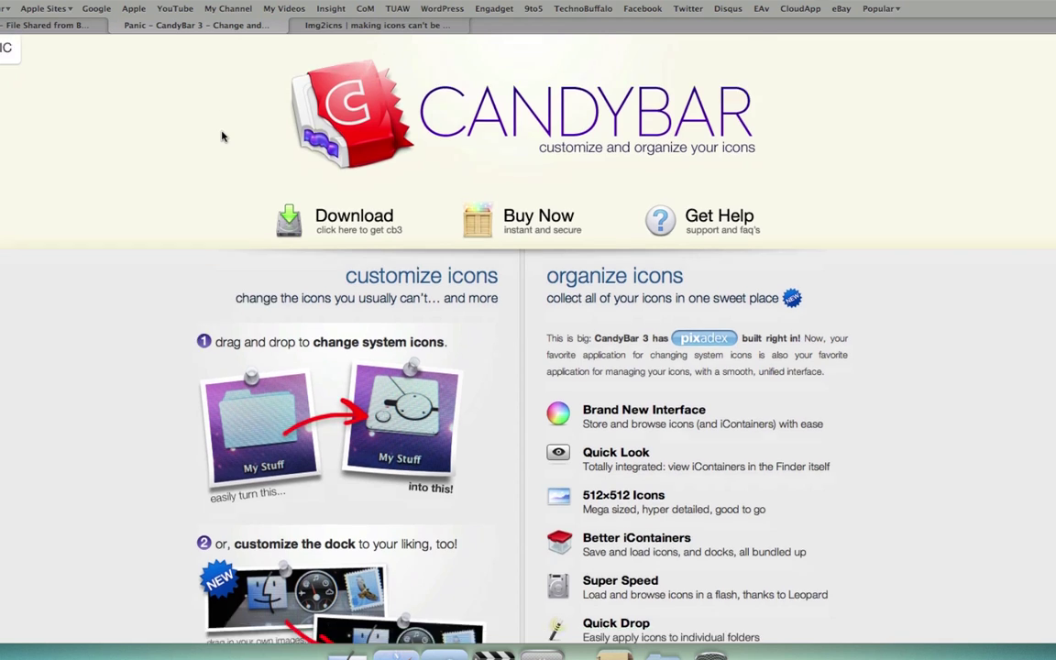
pyautogui.scroll(-7, 221, 134)
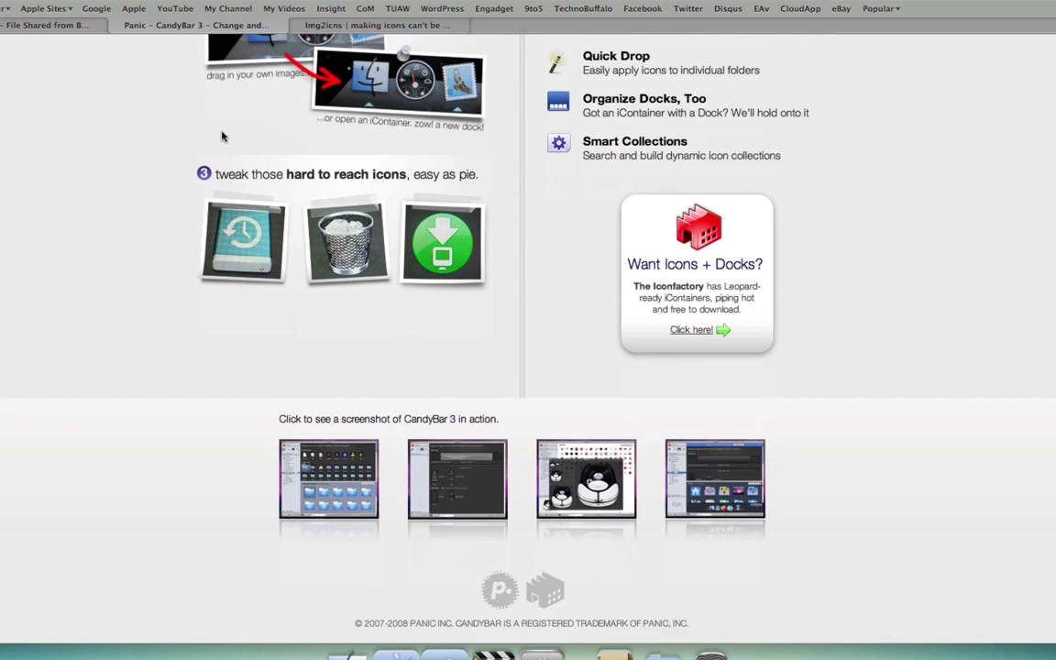
pyautogui.scroll(3, 223, 135)
pyautogui.scroll(8, 222, 135)
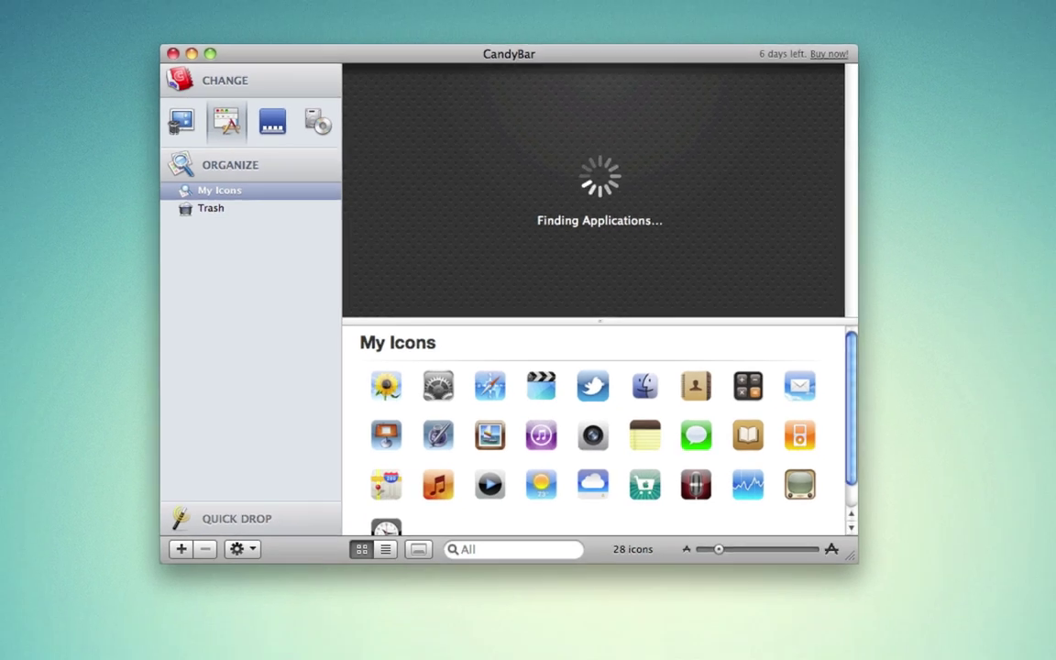
# Step: Add the iOS Icons .icns files to CandyBar's My Icons and scroll through the application wells
pyautogui.doubleClick(1001, 137)
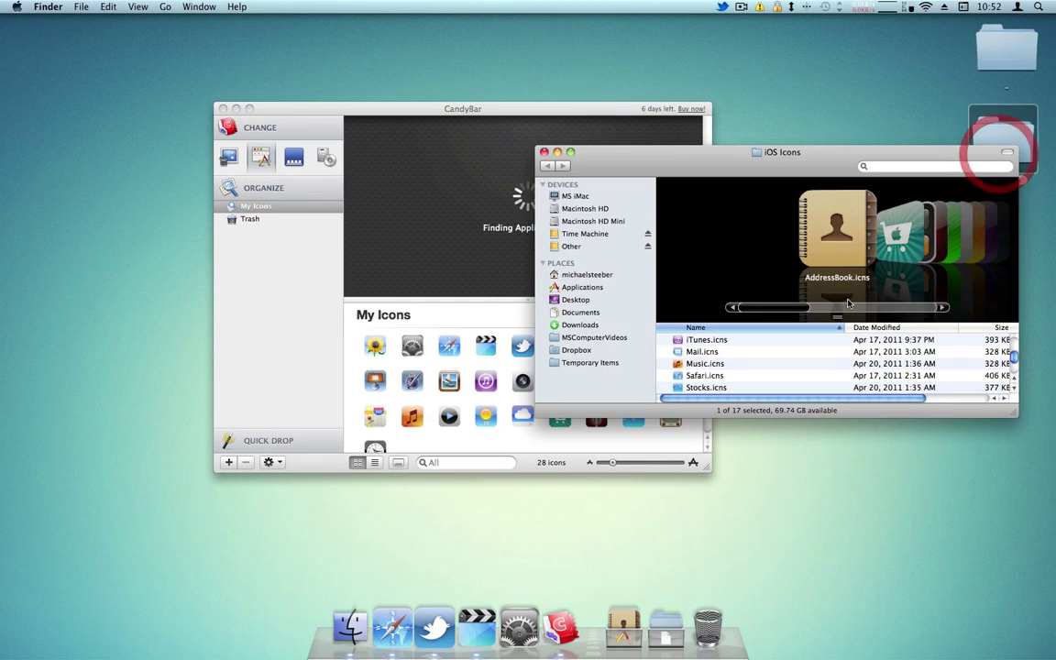
pyautogui.moveTo(837, 229); pyautogui.dragTo(701, 229)
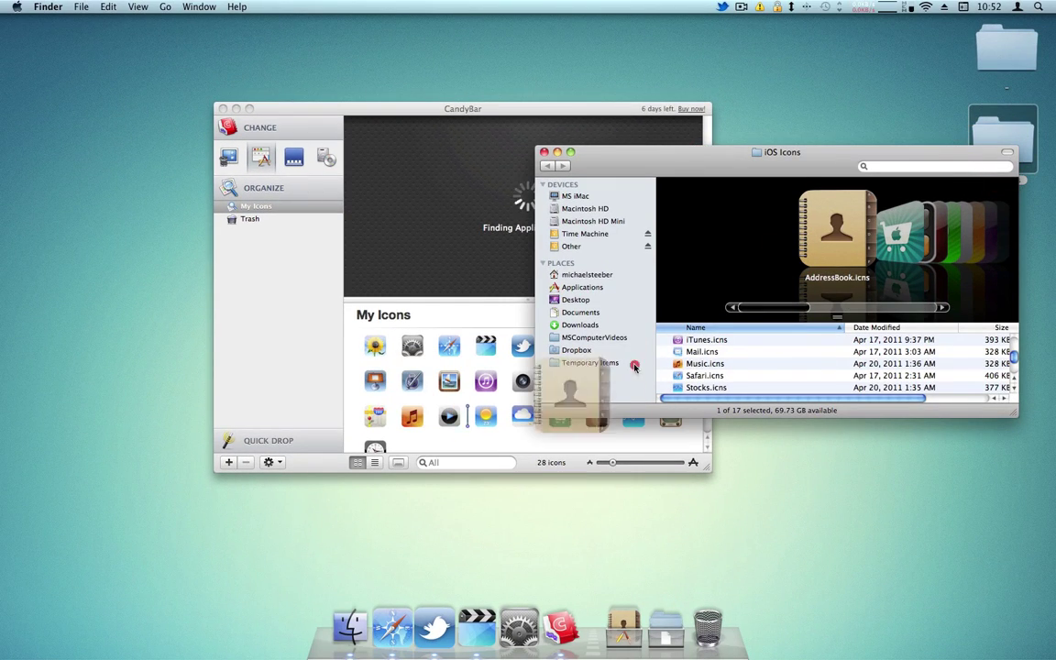
pyautogui.click(604, 84)
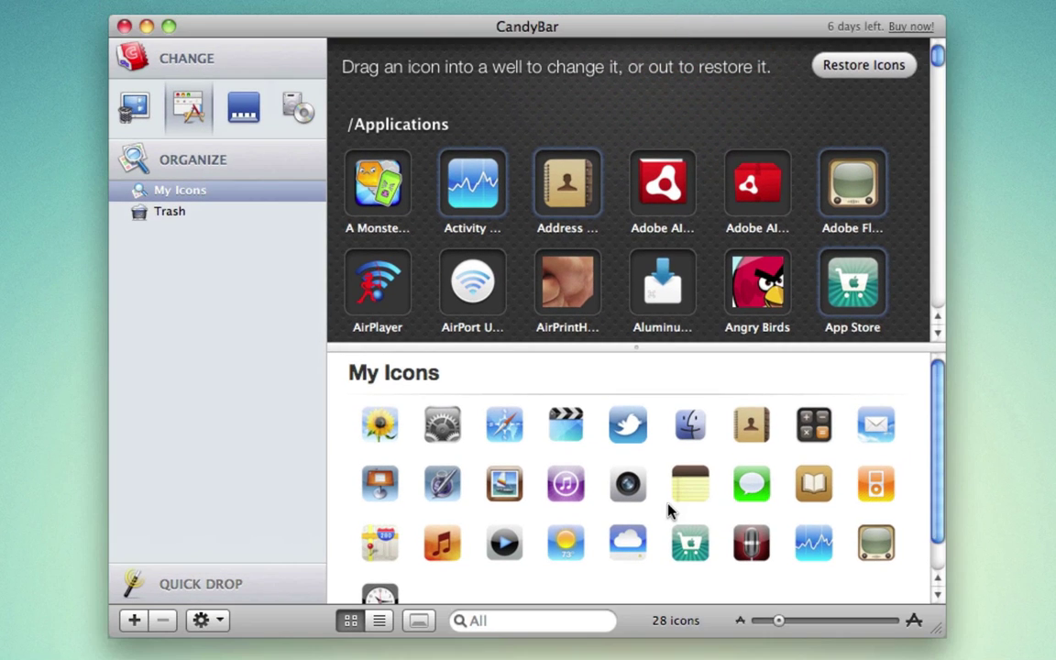
pyautogui.scroll(-1, 679, 508)
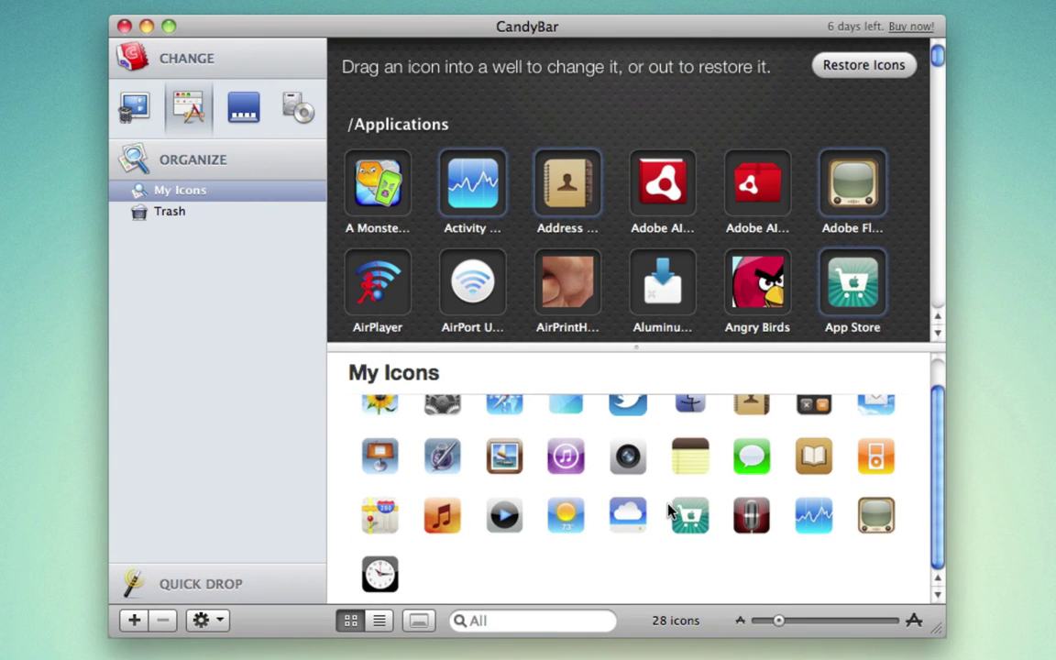
pyautogui.scroll(1, 682, 507)
pyautogui.scroll(-15, 680, 298)
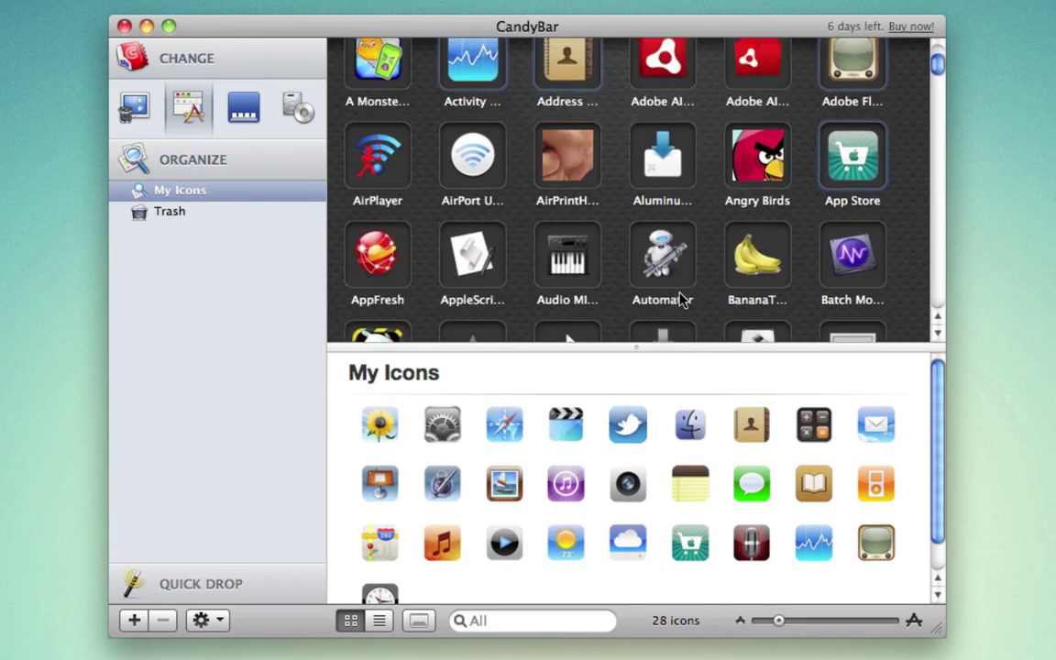
pyautogui.scroll(-20, 680, 298)
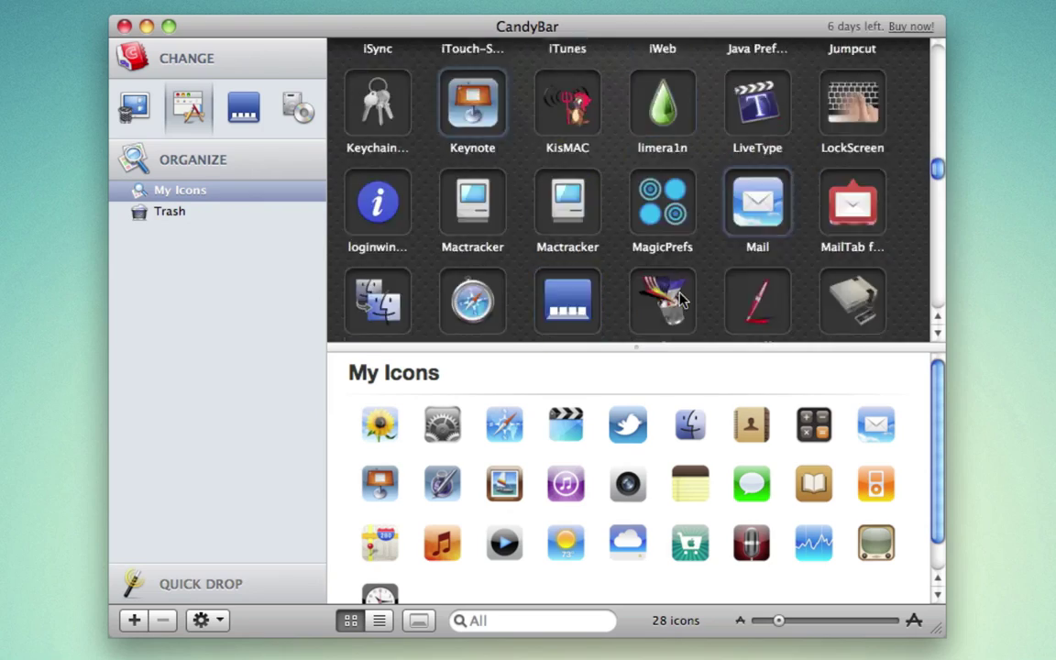
pyautogui.scroll(-3, 680, 298)
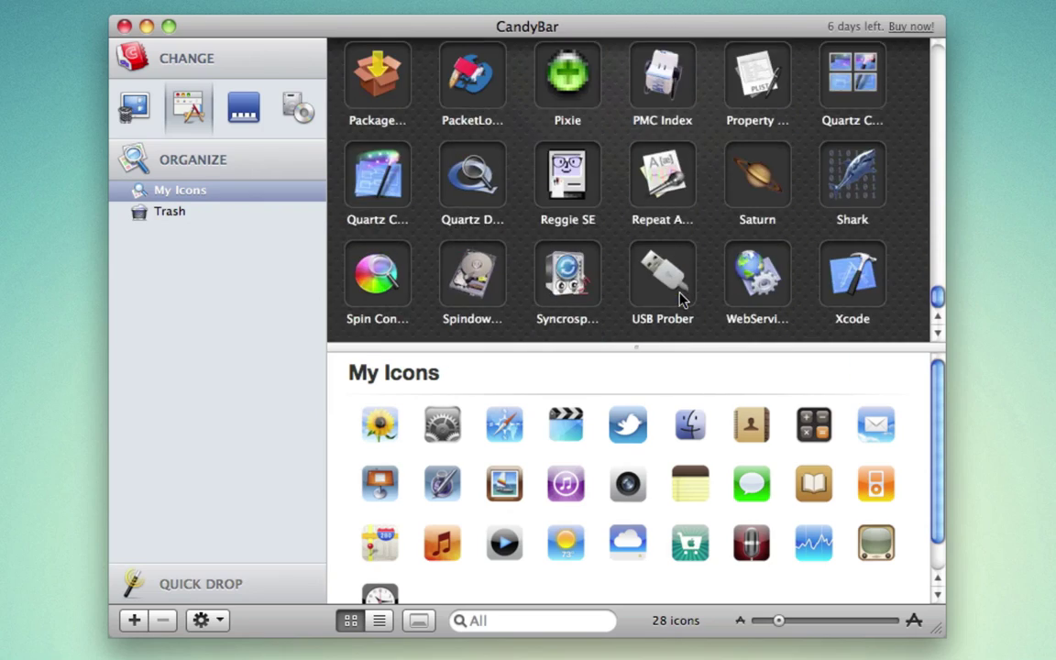
pyautogui.scroll(20, 680, 298)
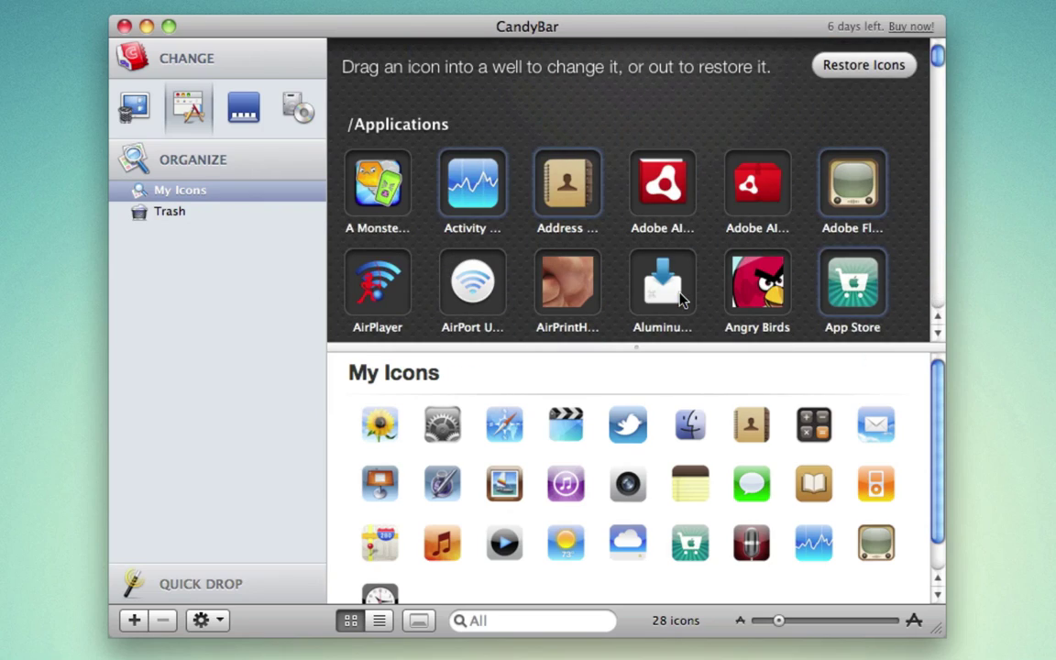
pyautogui.scroll(-10, 680, 298)
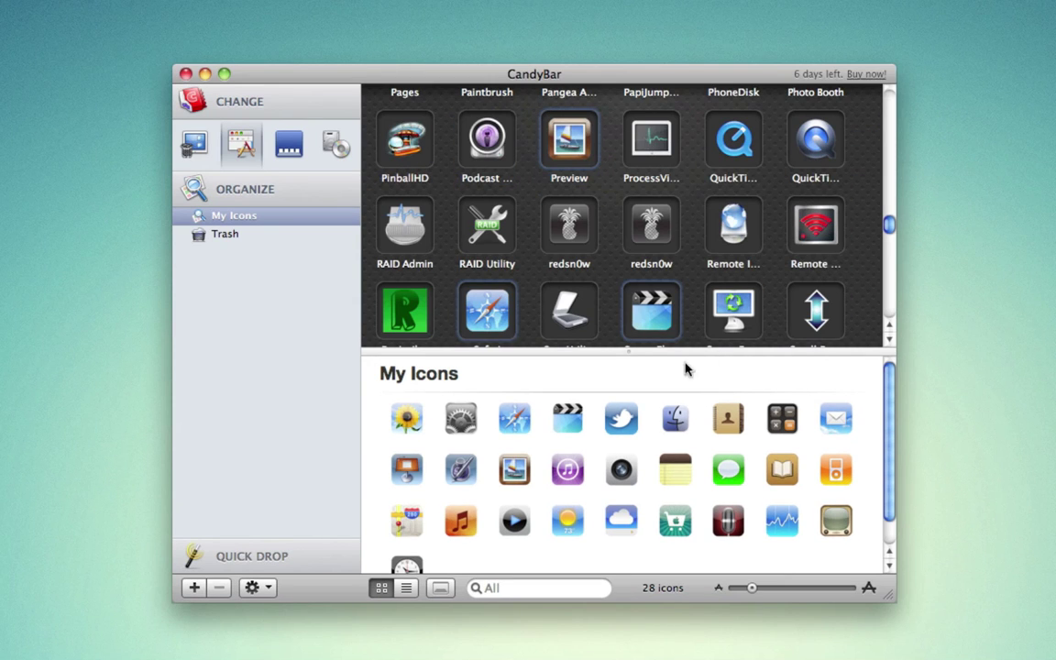
# Step: Assign the black play-button icon from My Icons to the second QuickTime application
pyautogui.moveTo(466, 480); pyautogui.dragTo(779, 277)
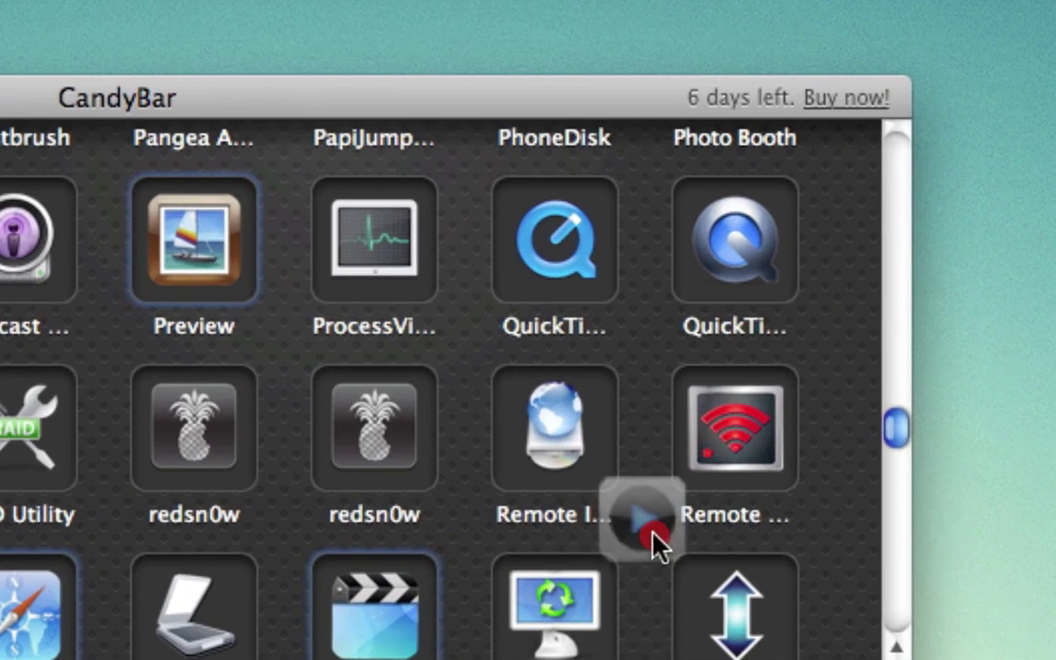
pyautogui.moveTo(656, 542); pyautogui.dragTo(752, 234)
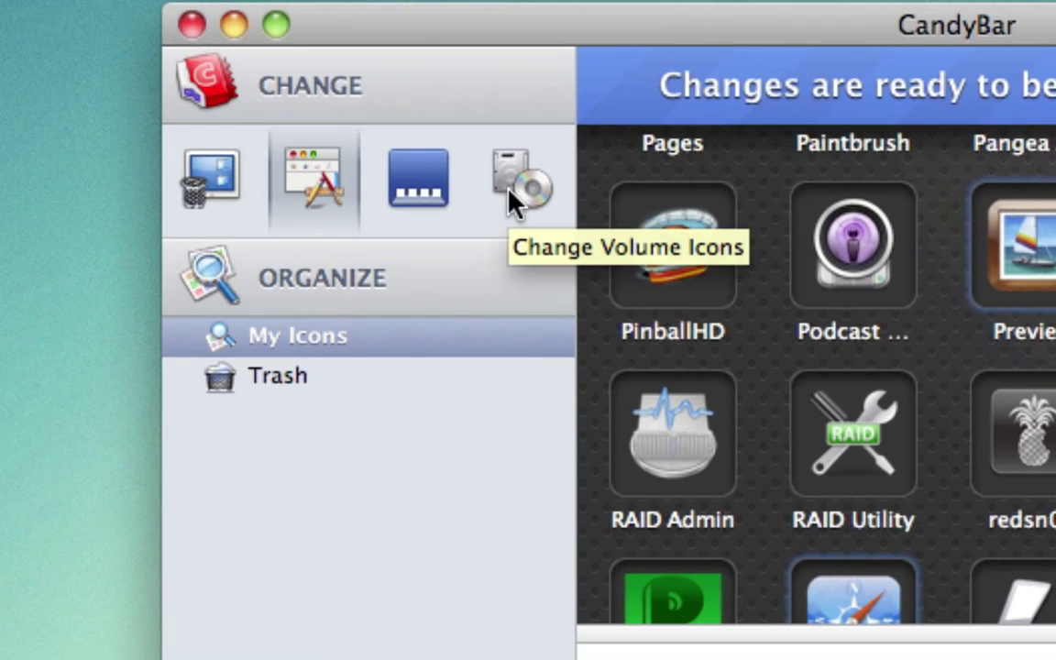
# Step: Switch CandyBar to Volume Icons to list the Macintosh drives, Other and Time Machine volumes
pyautogui.click(510, 194)
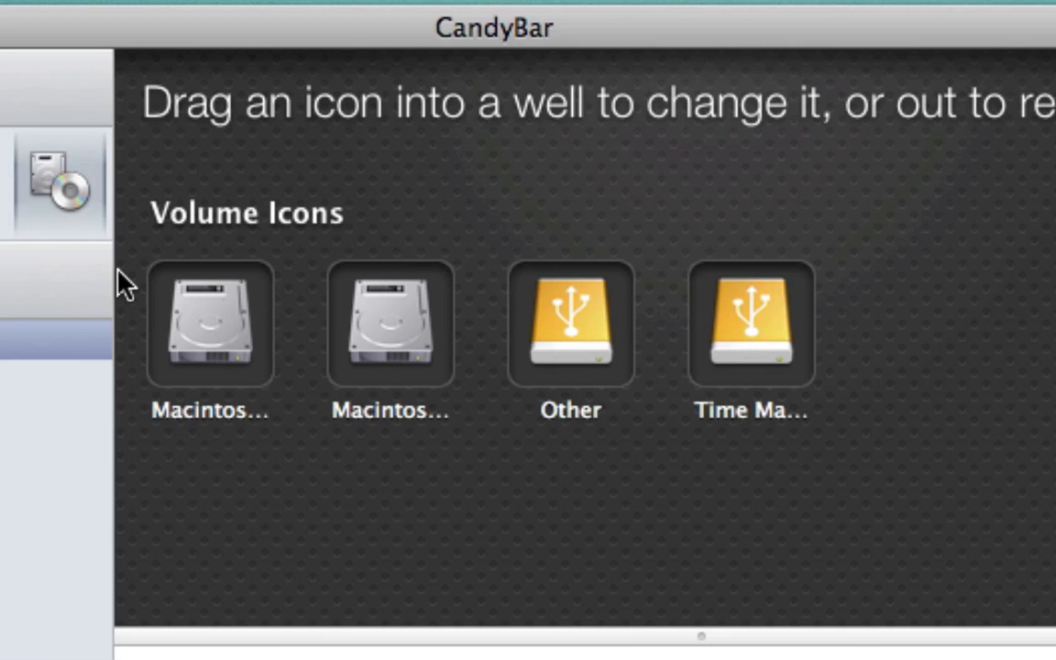
pyautogui.click(603, 415)
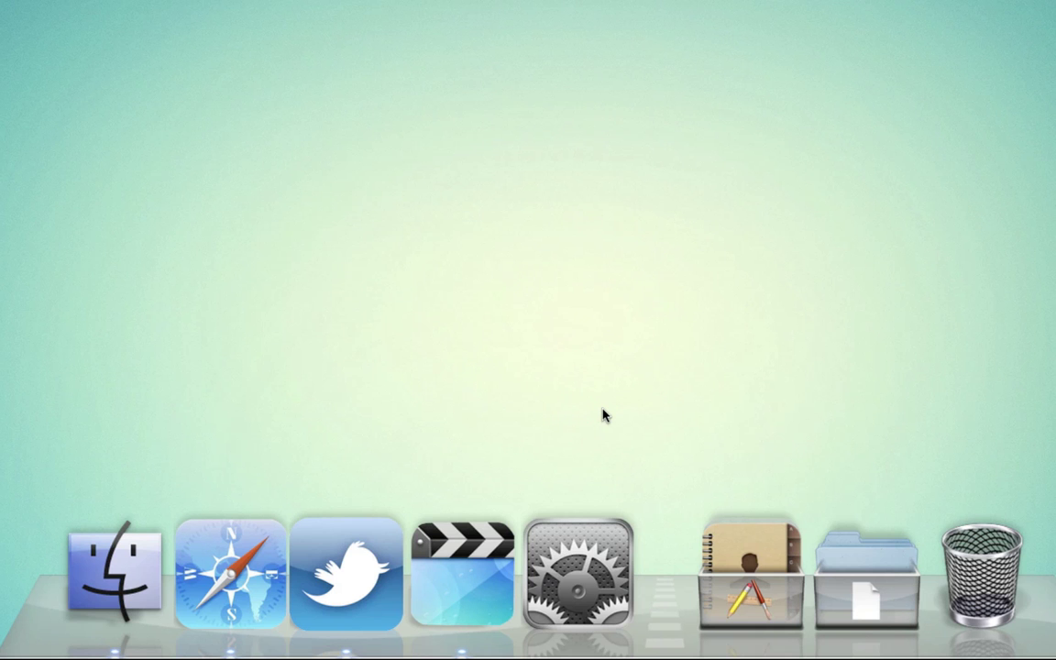